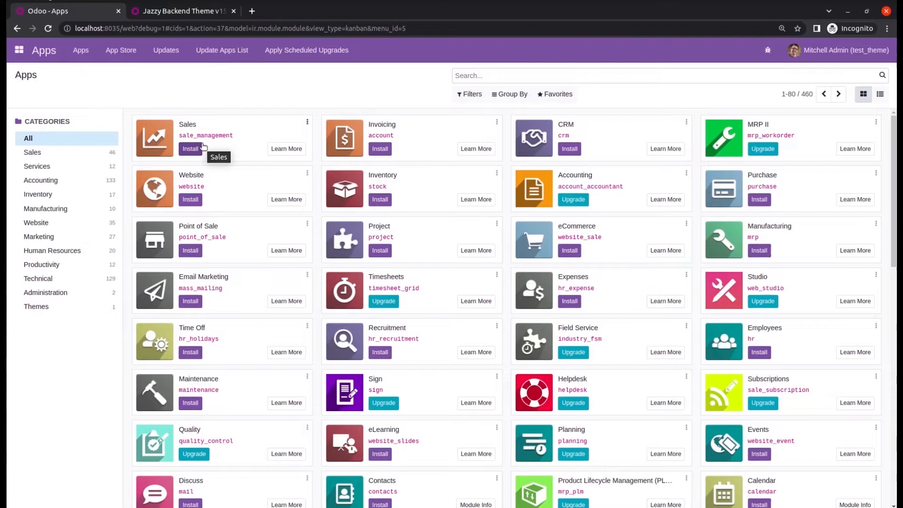
Switch to PyCharm, restart the odoo-15 server, and return to the Odoo Apps page in Chrome
left_click(203, 147)
key("alt+Tab")
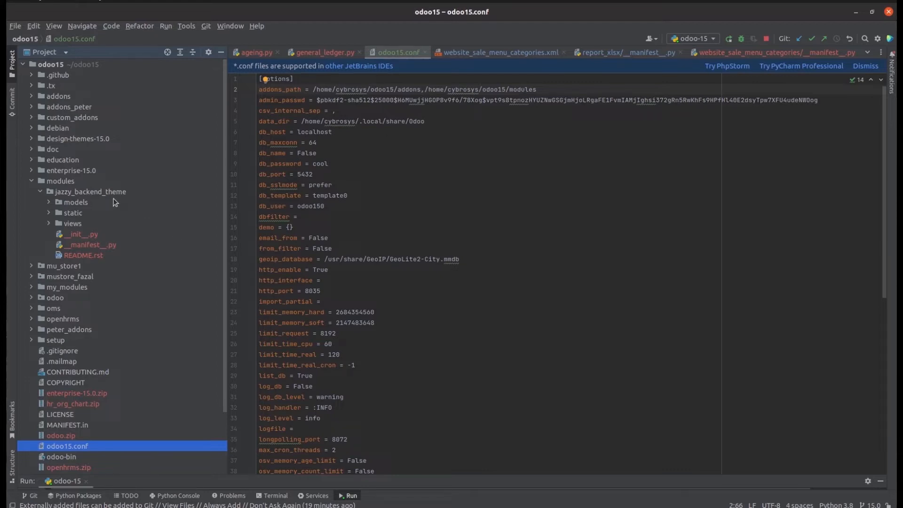
left_click(732, 41)
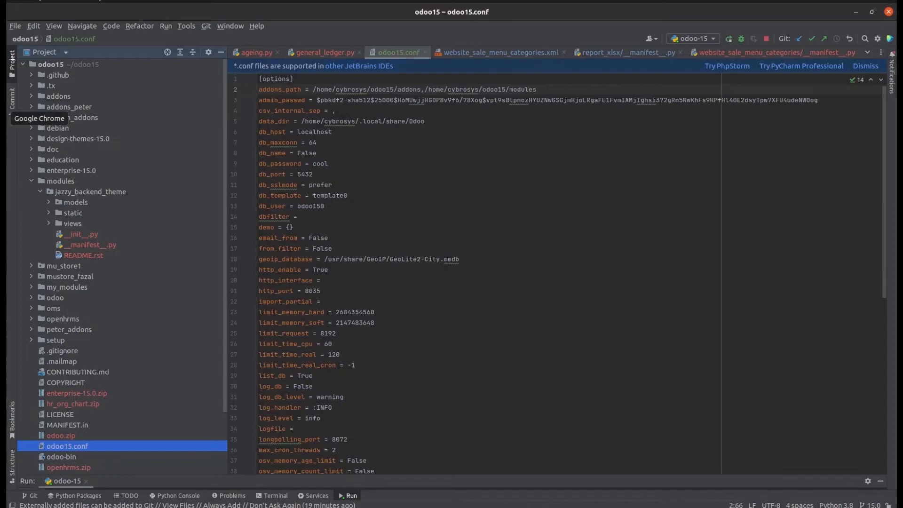
left_click(6, 119)
Update the apps list and apply the scheduled upgrades, confirming both operations
left_click(222, 50)
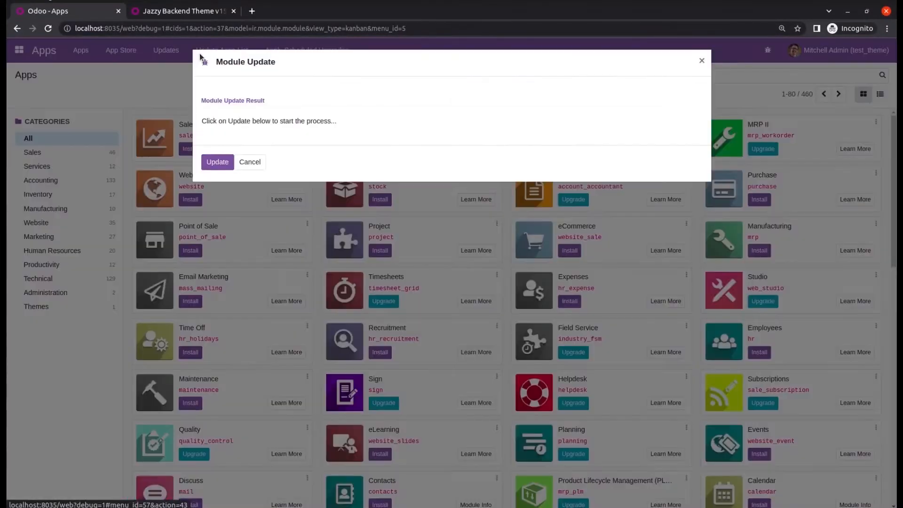
left_click(210, 162)
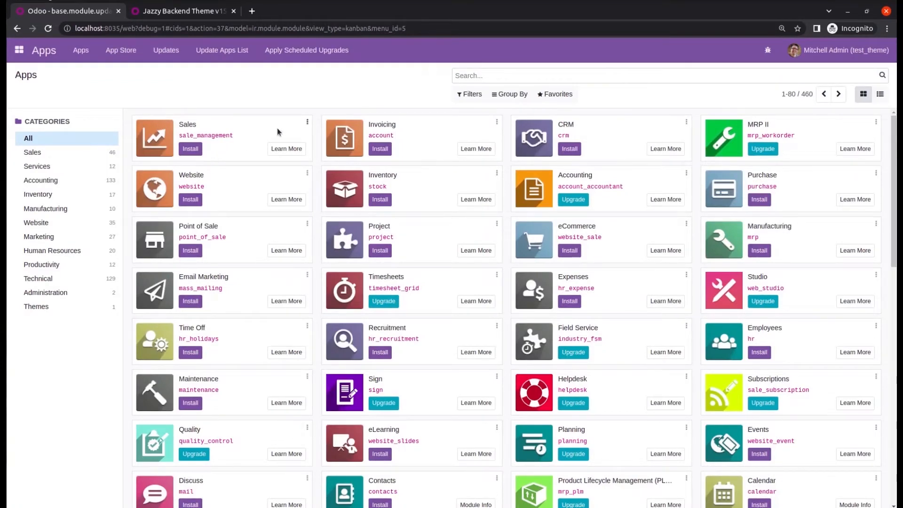
left_click(345, 53)
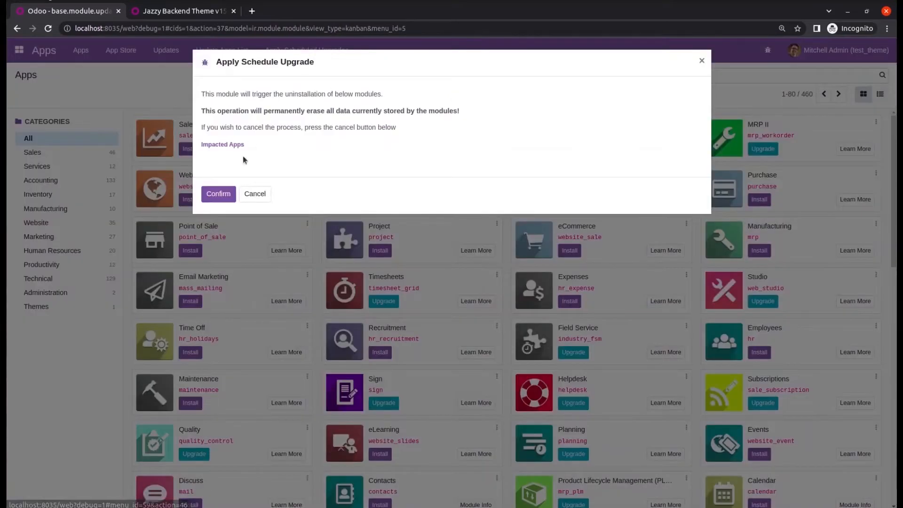
left_click(213, 195)
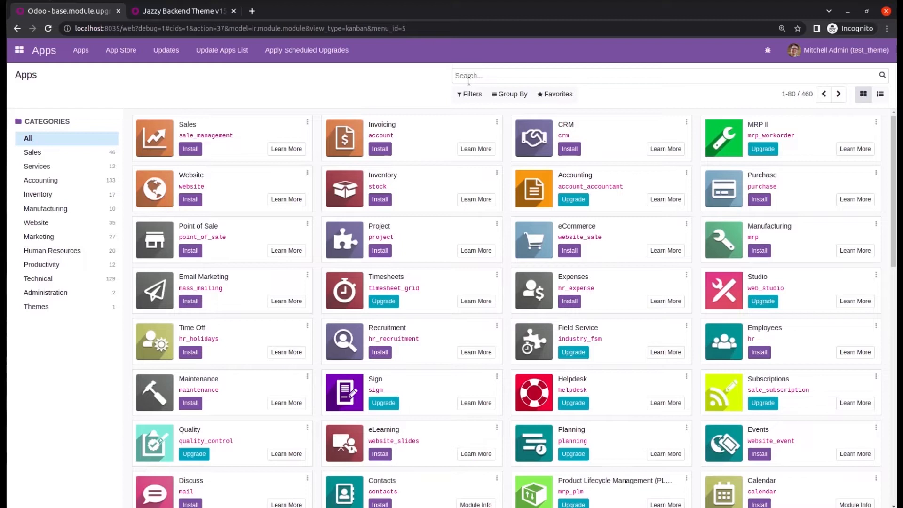
Search the apps for "jazzy" and install the Jazzy Backend Theme v15 module
type("jazzy")
key("Return")
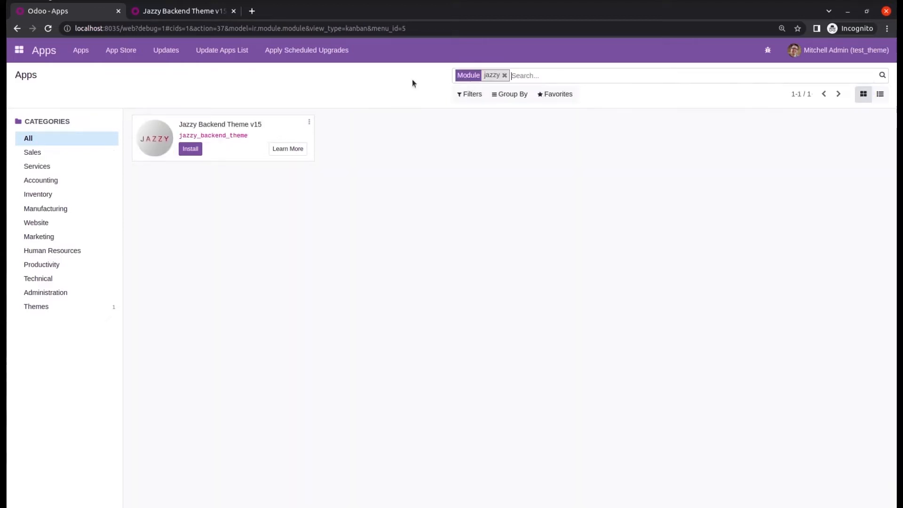
left_click(191, 149)
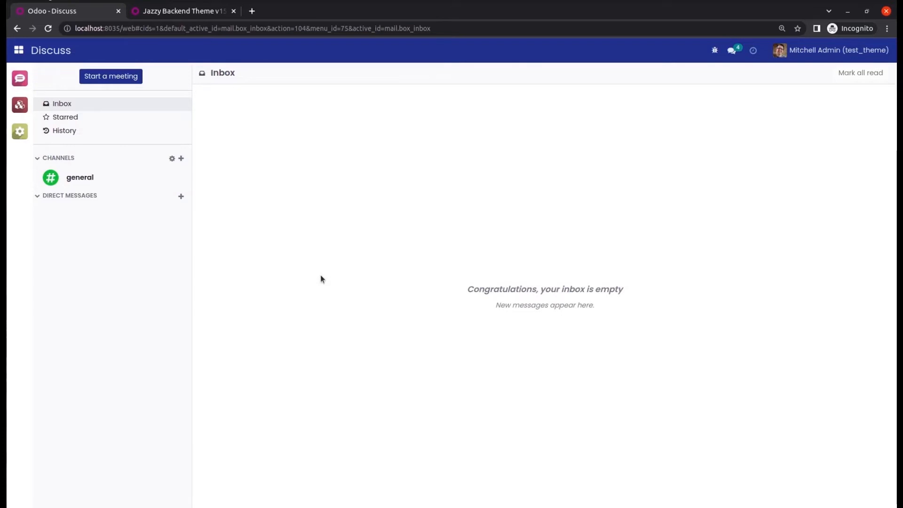
In the general settings, set the jazzy Backend Theme background image to the WebP picture from the Desktop folder and save
left_click(19, 50)
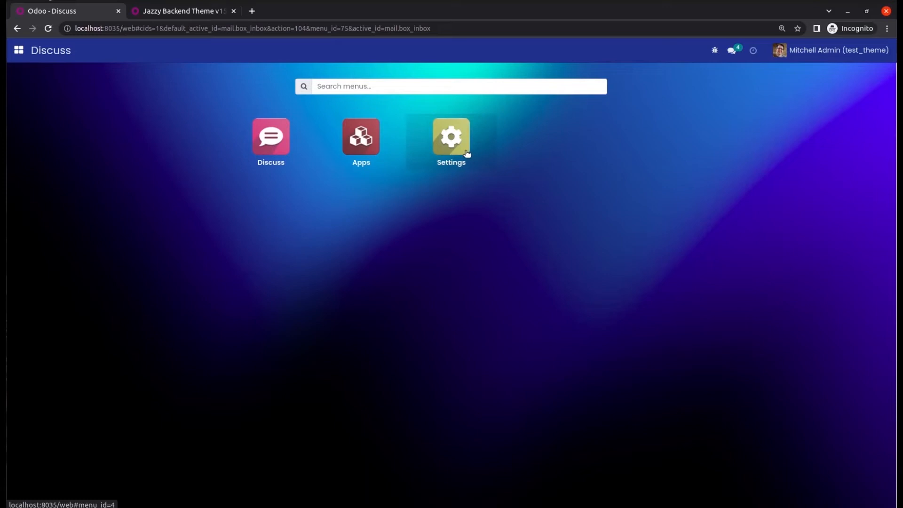
left_click(339, 86)
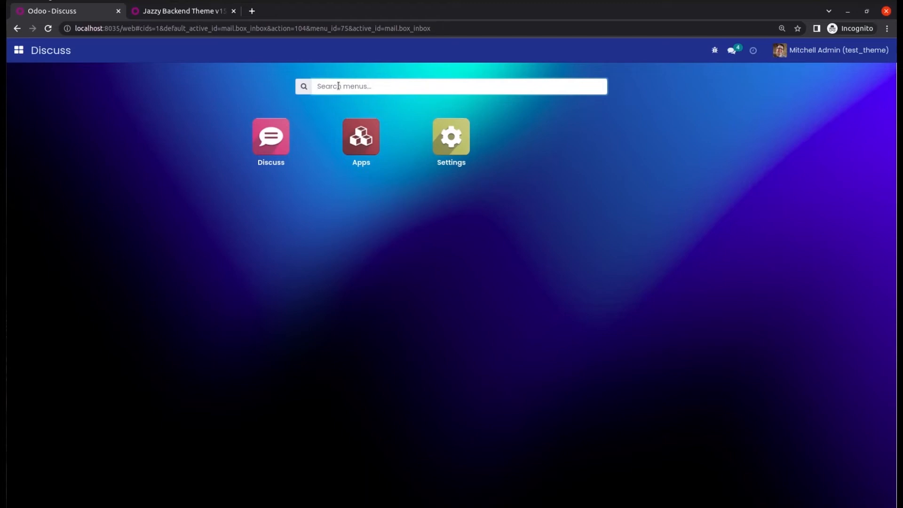
left_click(427, 133)
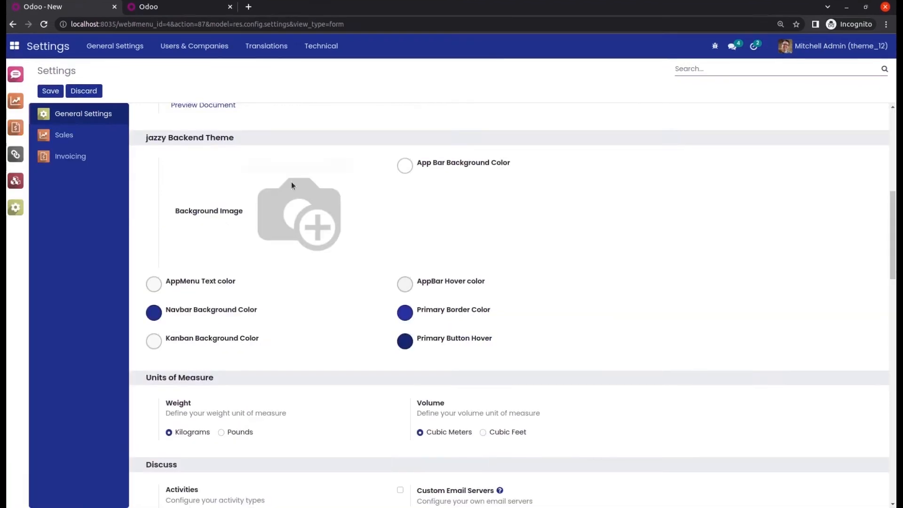
mouse_move(271, 194)
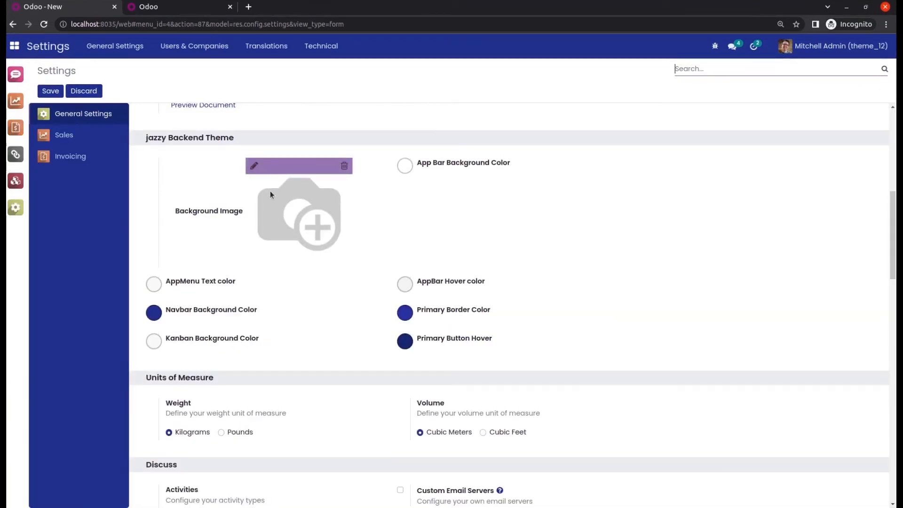
left_click(256, 165)
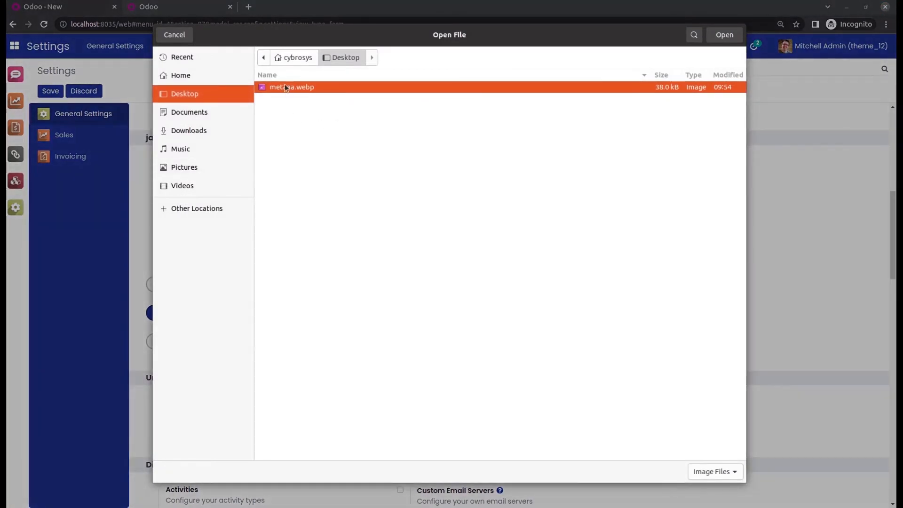
double_click(278, 86)
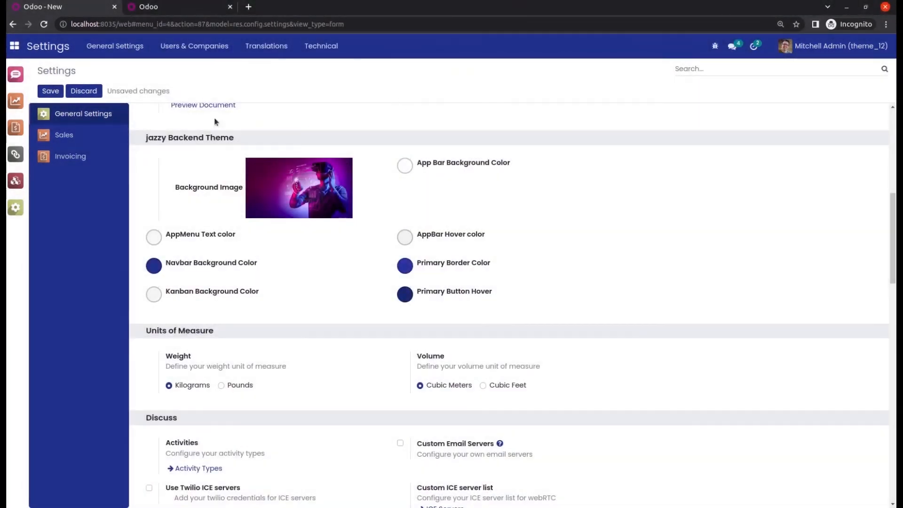
left_click(49, 92)
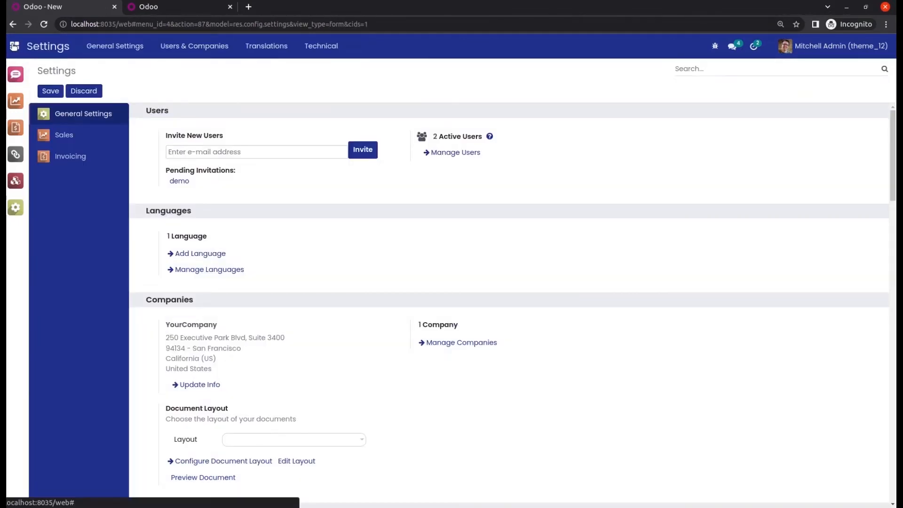
Try to change the theme's AppMenu Text color by shifting only its hue to red, and save the settings
left_click(15, 45)
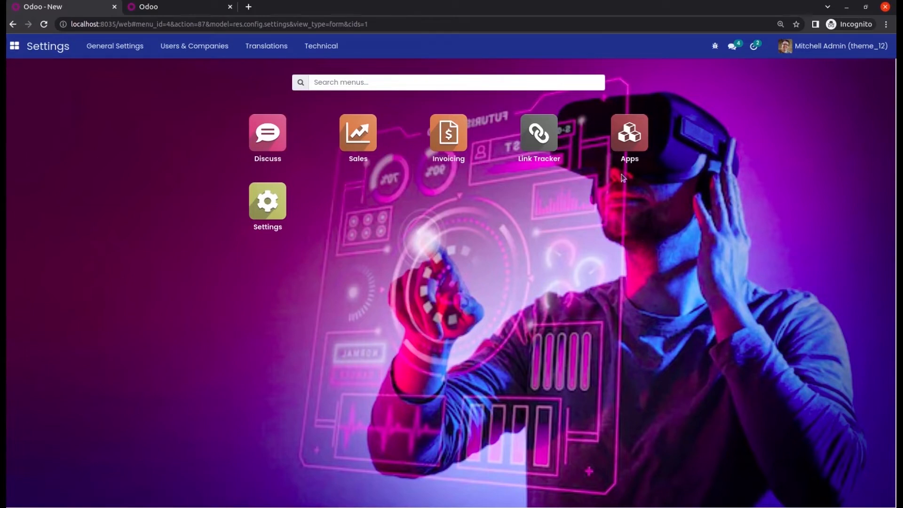
left_click(272, 217)
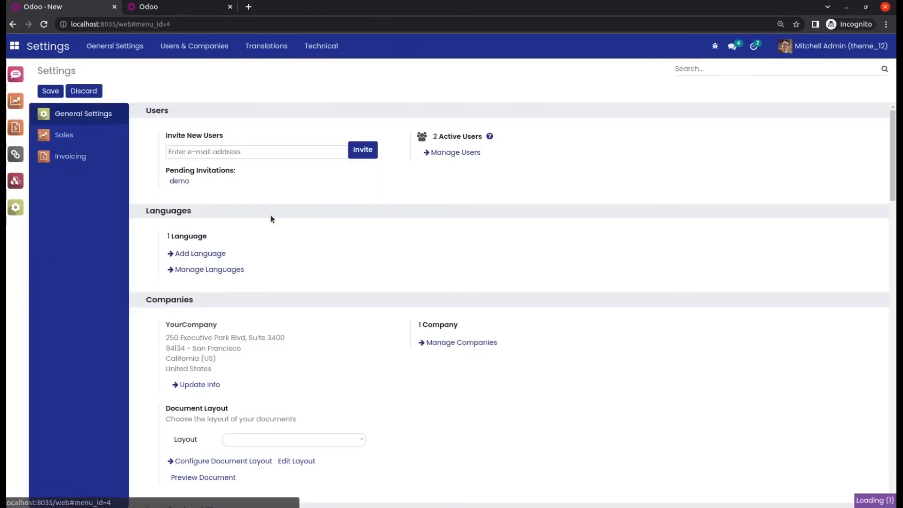
scroll(871, 157, "down", 2)
scroll(549, 255, "down", 5)
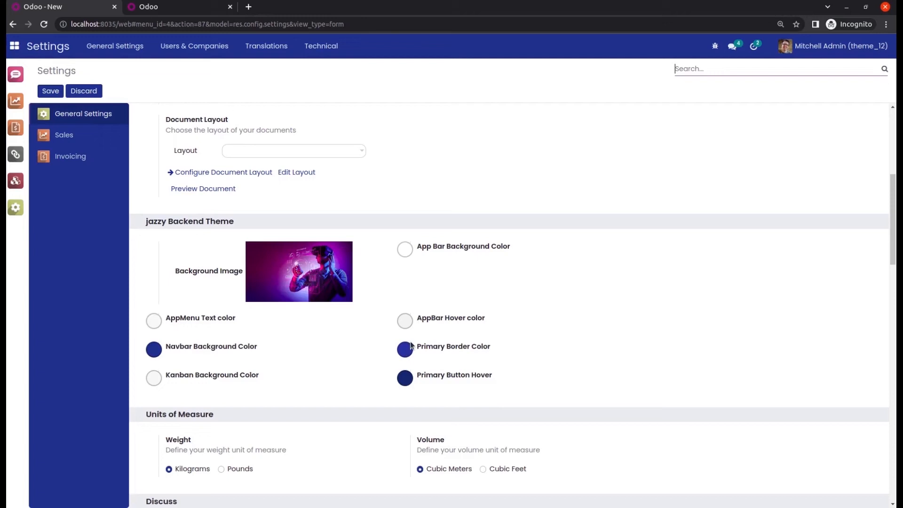
left_click(154, 320)
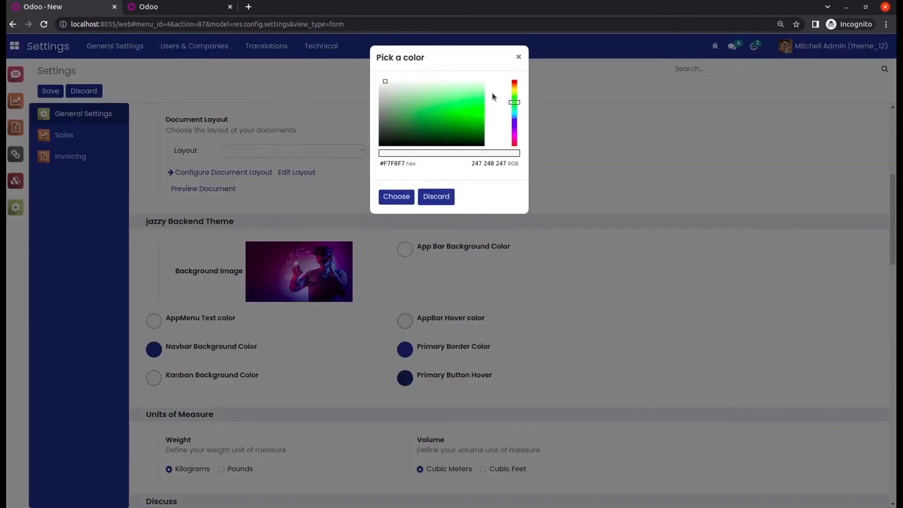
left_click_drag(513, 103, 522, 147)
left_click(396, 197)
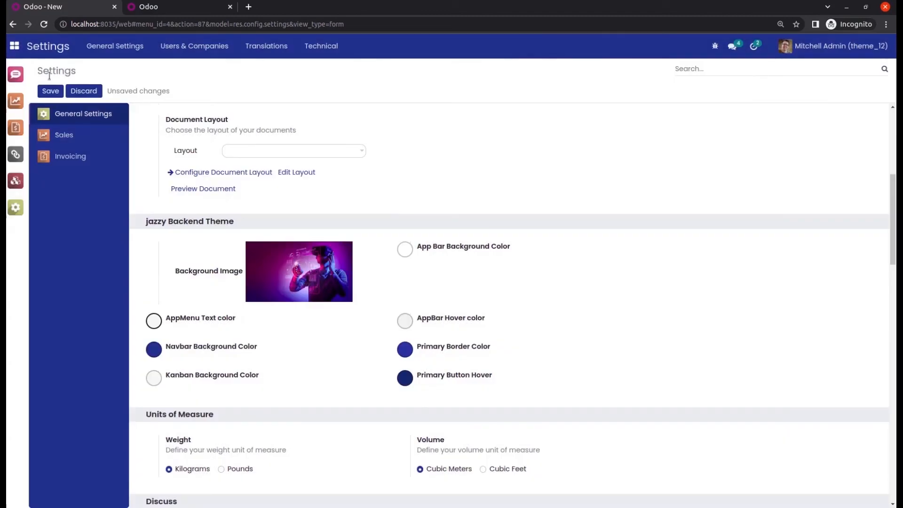
left_click(52, 92)
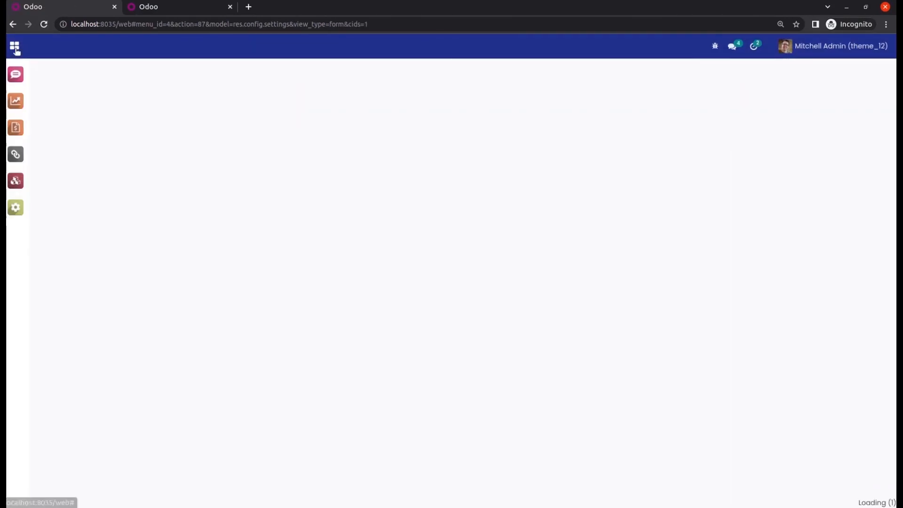
Check the app label color on the home menu, reload the page, and save the settings again
left_click(15, 47)
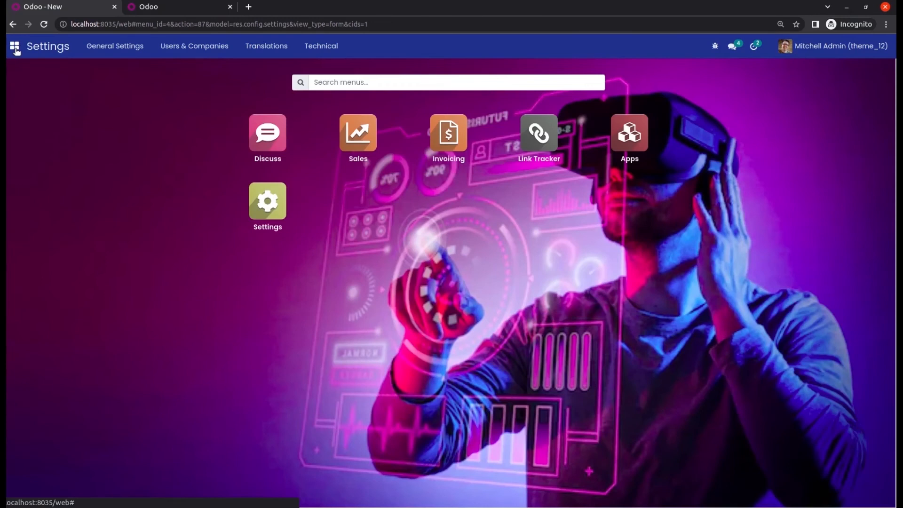
left_click(44, 24)
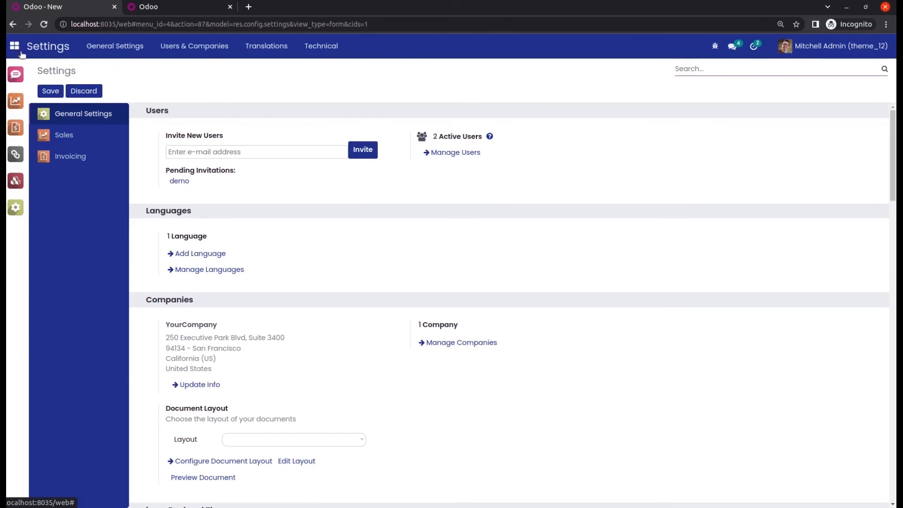
left_click(49, 90)
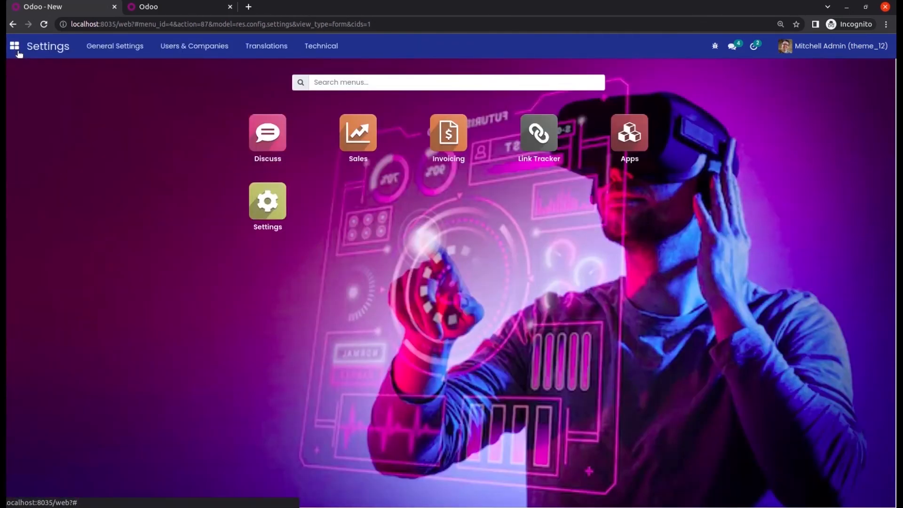
Set the jazzy Backend Theme's AppMenu Text color to a very dark red and save the general settings
left_click(279, 209)
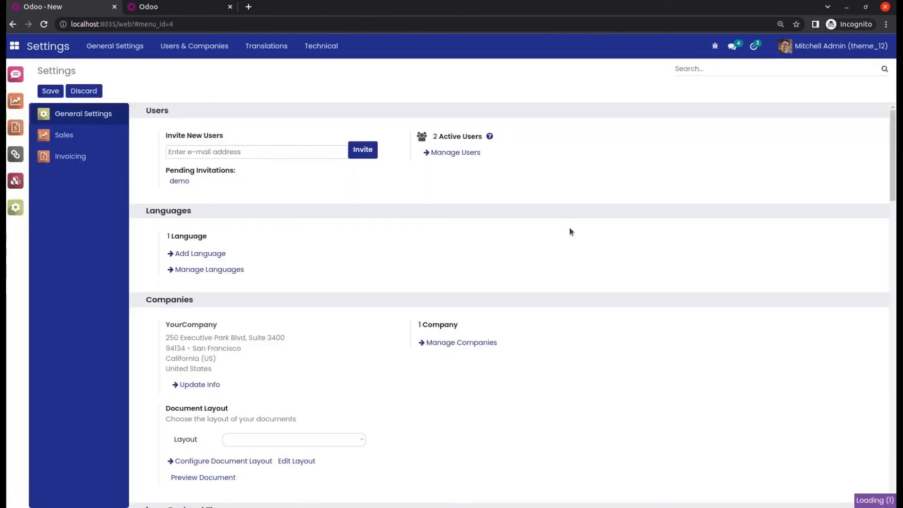
scroll(364, 280, "down", 7)
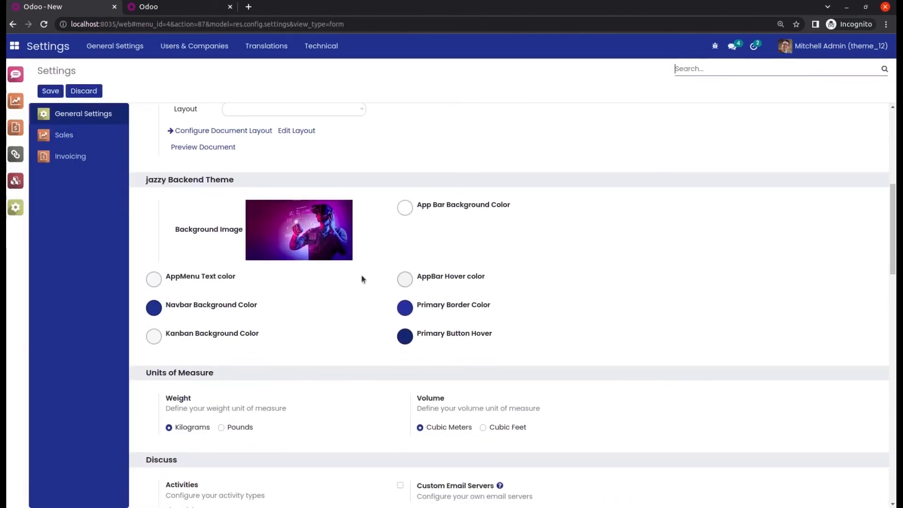
left_click(153, 279)
left_click(464, 127)
left_click(476, 137)
left_click(396, 196)
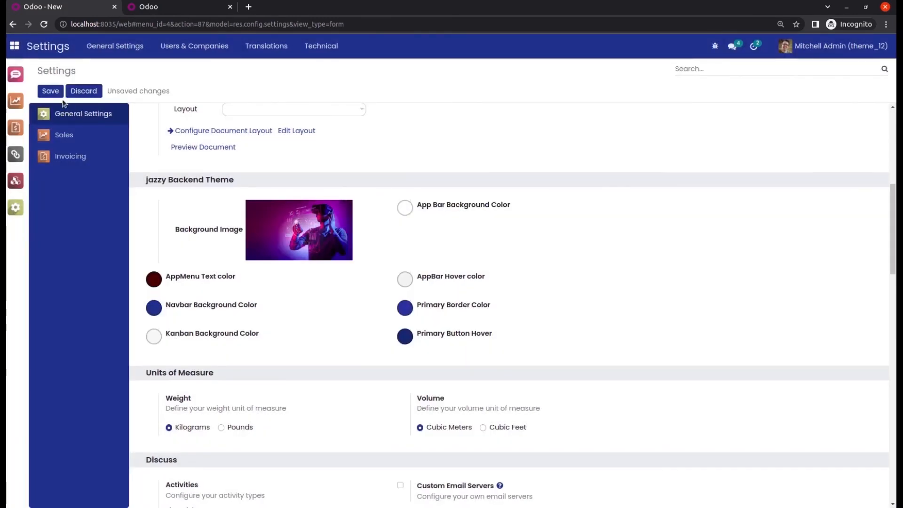
left_click(50, 93)
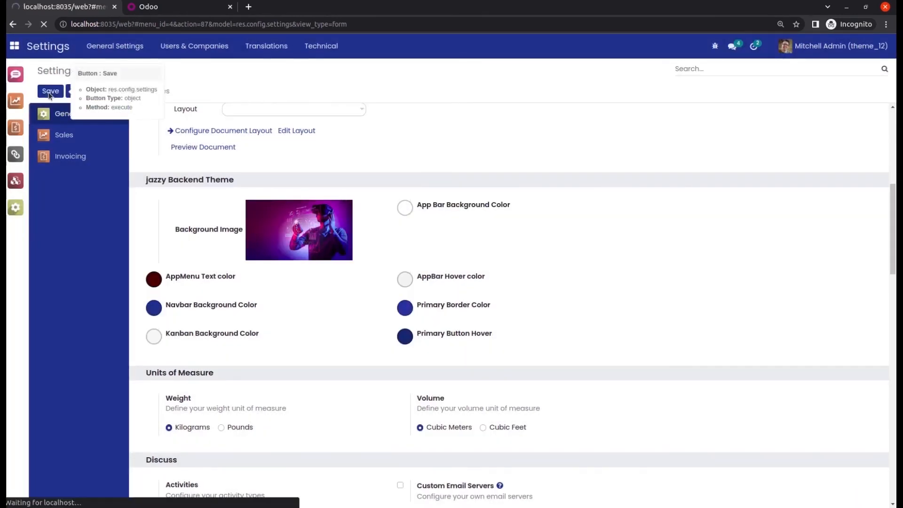